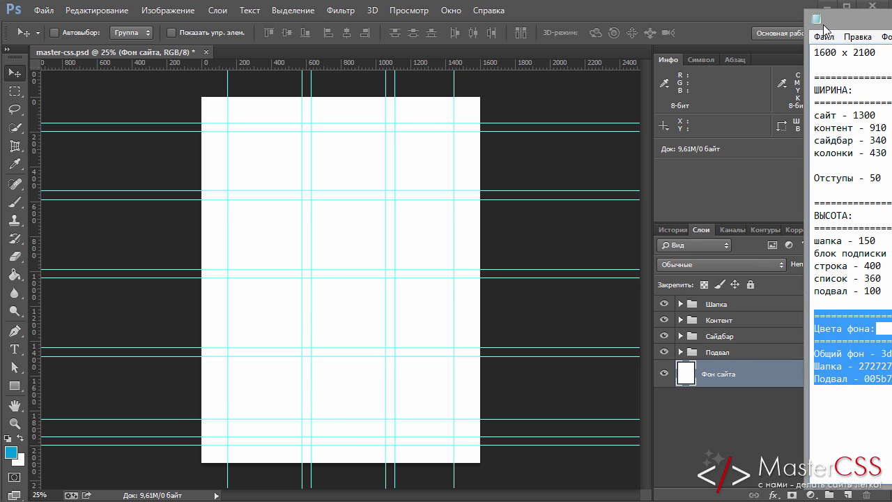
Check the background colour codes in the Notepad spec, then return to the Photoshop mockup
{"action": "left_click_drag", "start_coordinate": [746, 364], "coordinate": [650, 309]}
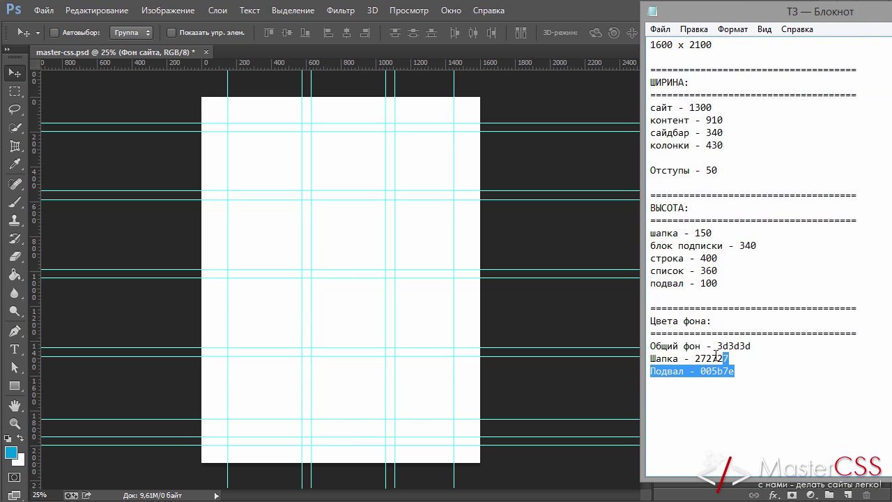
{"action": "left_click", "coordinate": [675, 333]}
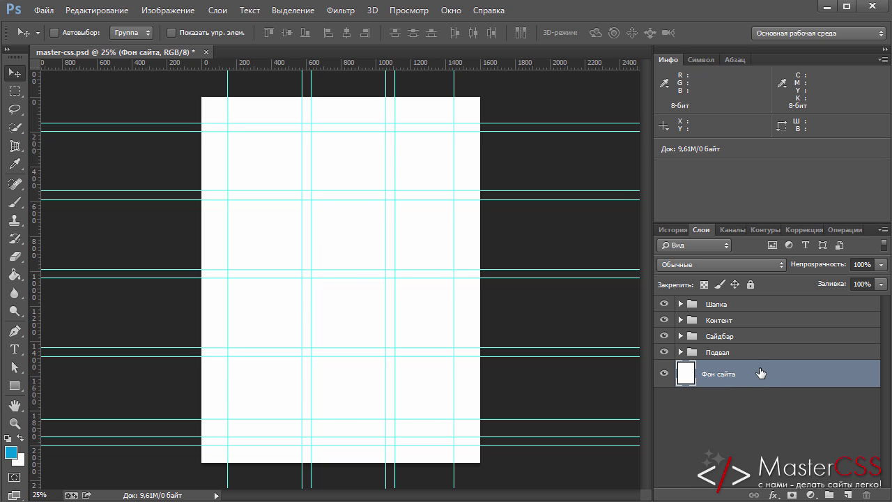
Confirm the Фон сайта layer name and open that layer's Layer Style dialog
{"action": "double_click", "coordinate": [711, 376]}
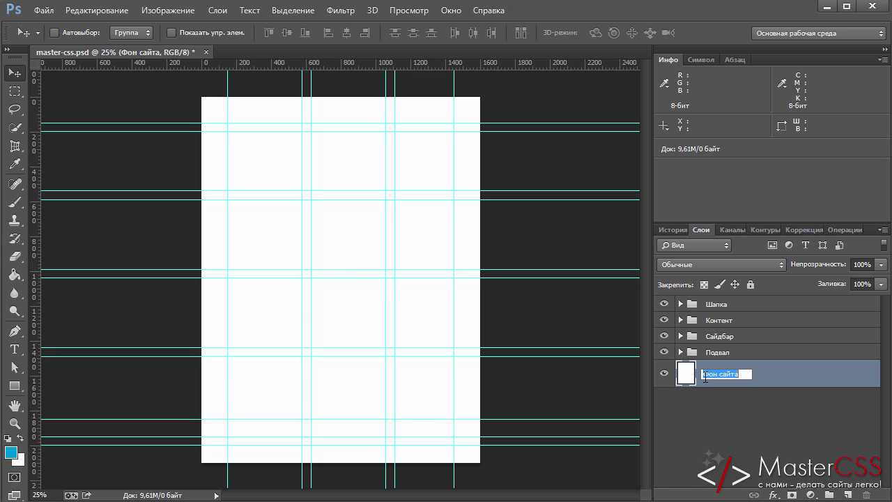
{"action": "key", "text": "Return"}
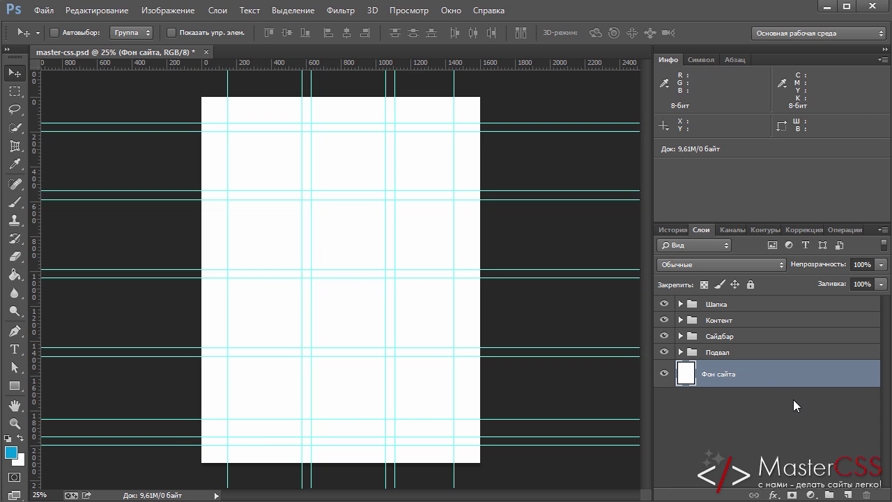
{"action": "key", "text": "h"}
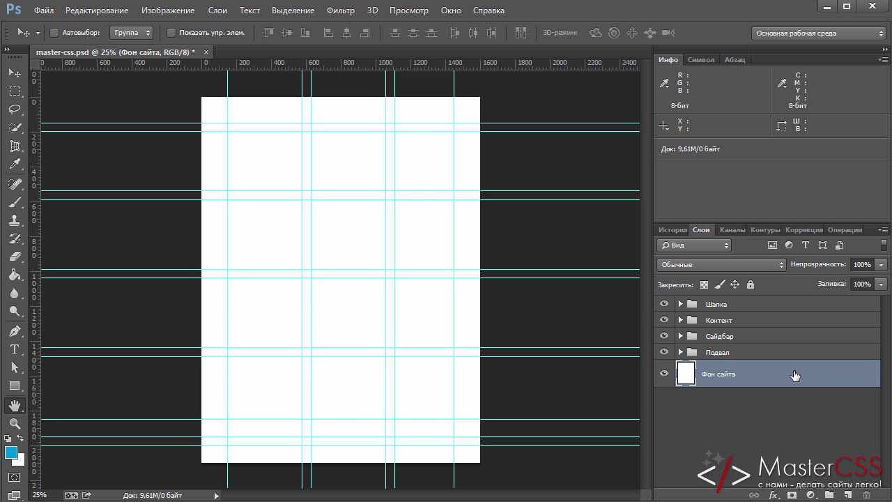
{"action": "double_click", "coordinate": [792, 372]}
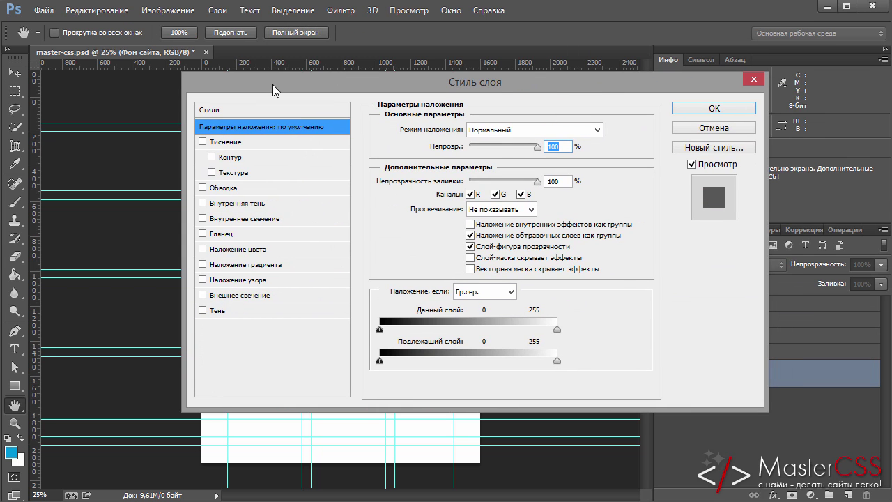
Add a #3d3d3d Color Overlay to the Фон сайта layer and apply the style
{"action": "left_click", "coordinate": [234, 250]}
{"action": "left_click", "coordinate": [598, 131]}
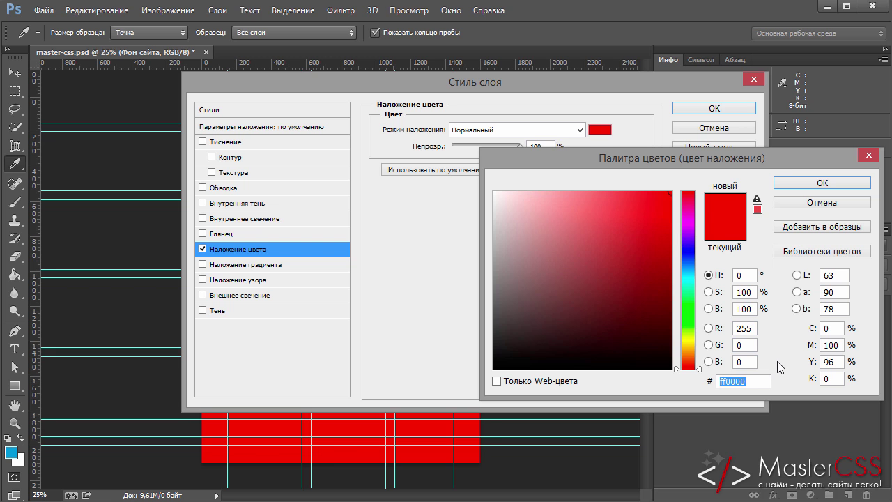
{"action": "type", "text": "3d3d3d"}
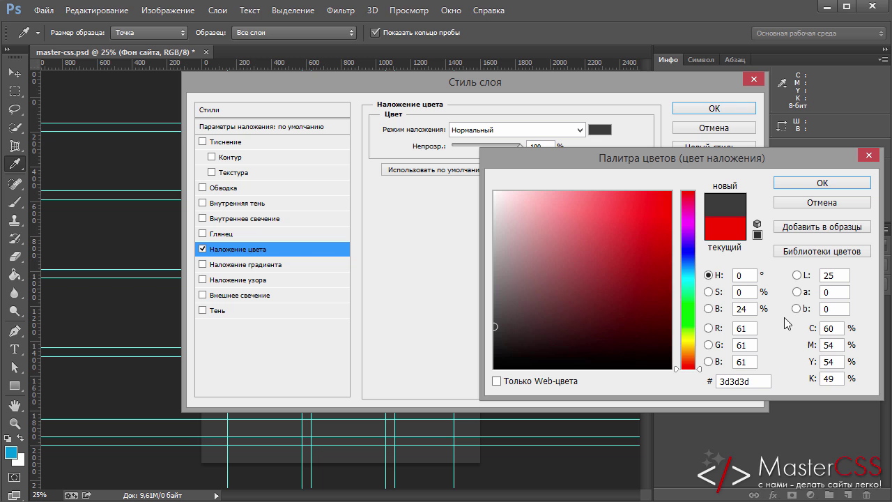
{"action": "left_click", "coordinate": [798, 182]}
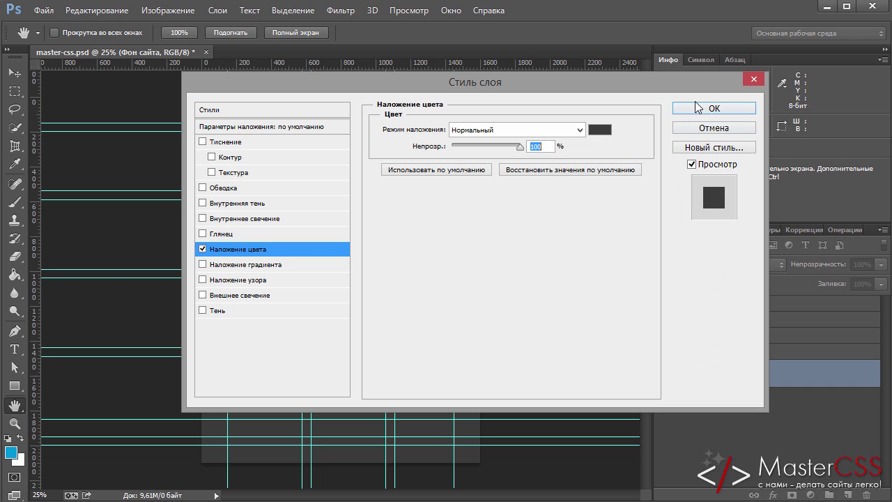
{"action": "left_click", "coordinate": [698, 108]}
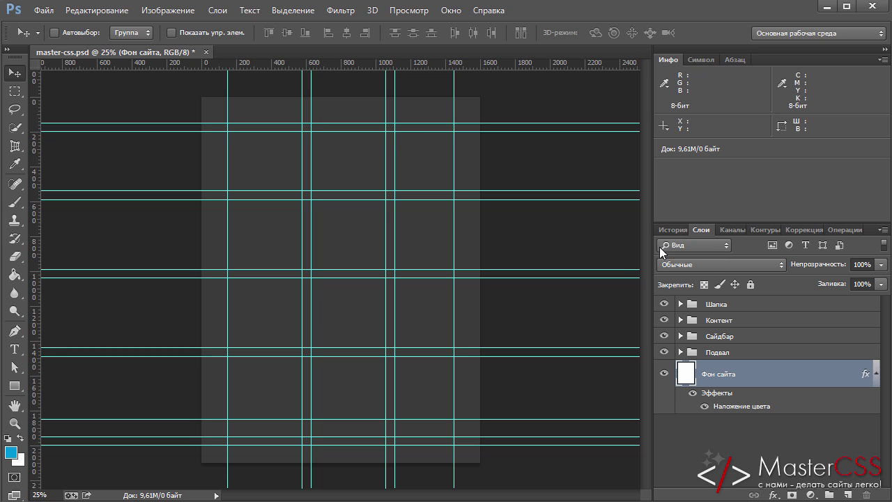
Expand and select the Подвал group, then choose the Rectangle tool
{"action": "left_click", "coordinate": [680, 352]}
{"action": "left_click", "coordinate": [707, 354]}
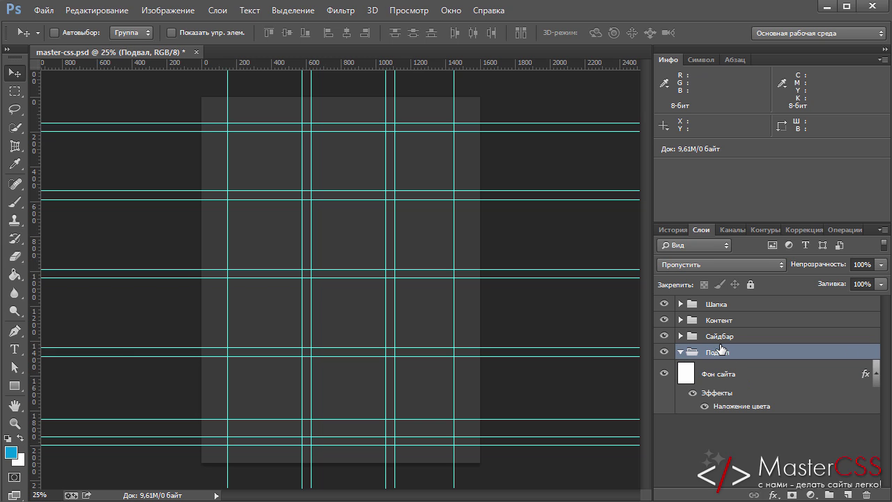
{"action": "left_click", "coordinate": [14, 387]}
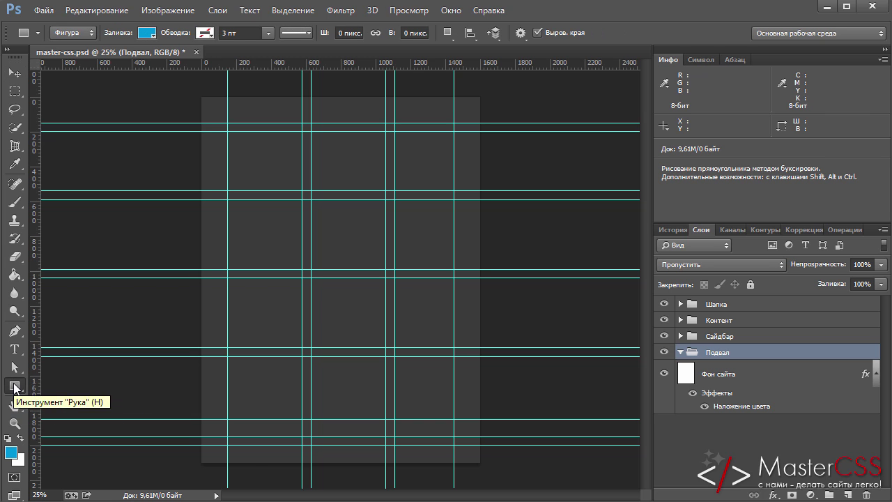
{"action": "right_click", "coordinate": [14, 387]}
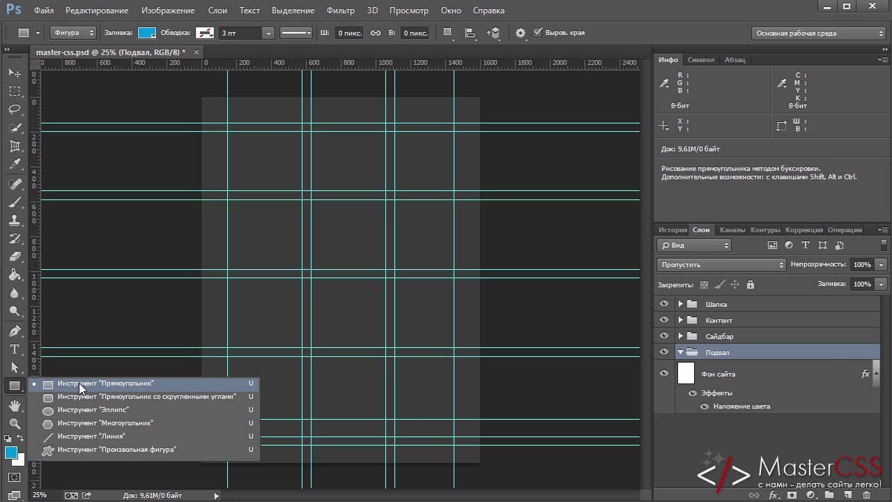
{"action": "right_click", "coordinate": [14, 388]}
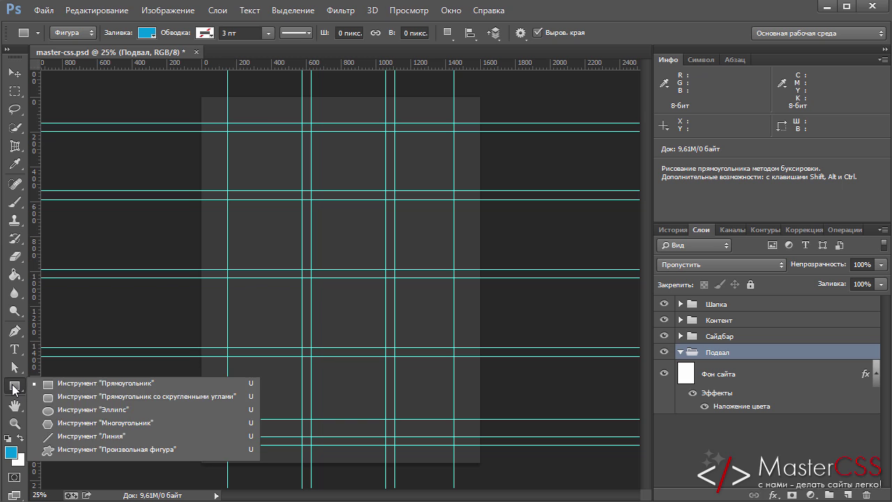
{"action": "left_click", "coordinate": [89, 384]}
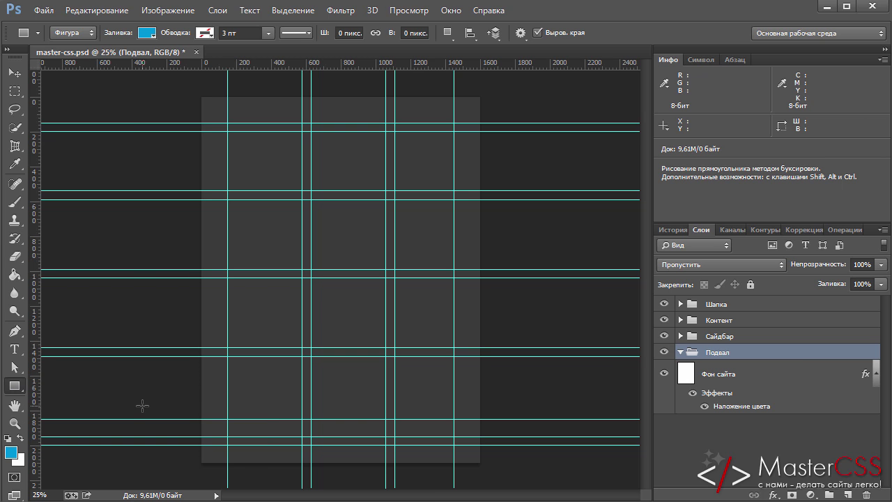
At 50% zoom, draw a 1662 × 120 px blue footer rectangle along the page bottom
{"action": "key", "text": "ctrl+plus"}
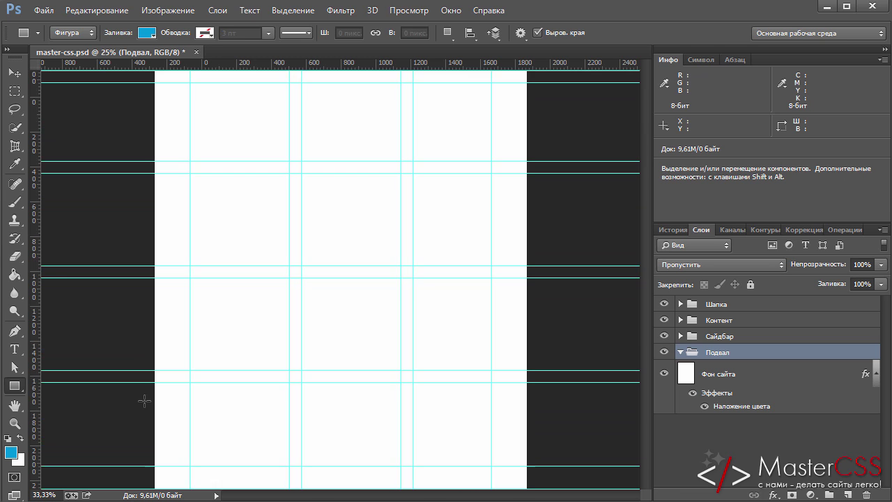
{"action": "key", "text": "ctrl+plus"}
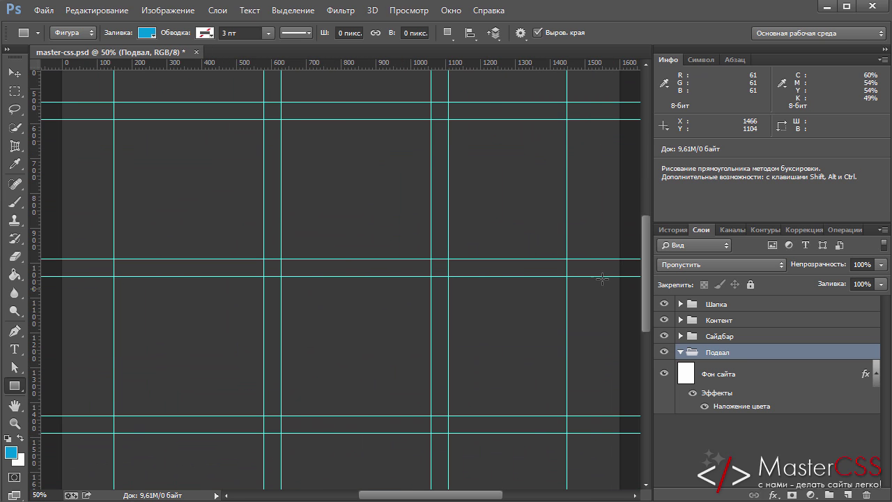
{"action": "left_click_drag", "start_coordinate": [643, 250], "coordinate": [643, 342]}
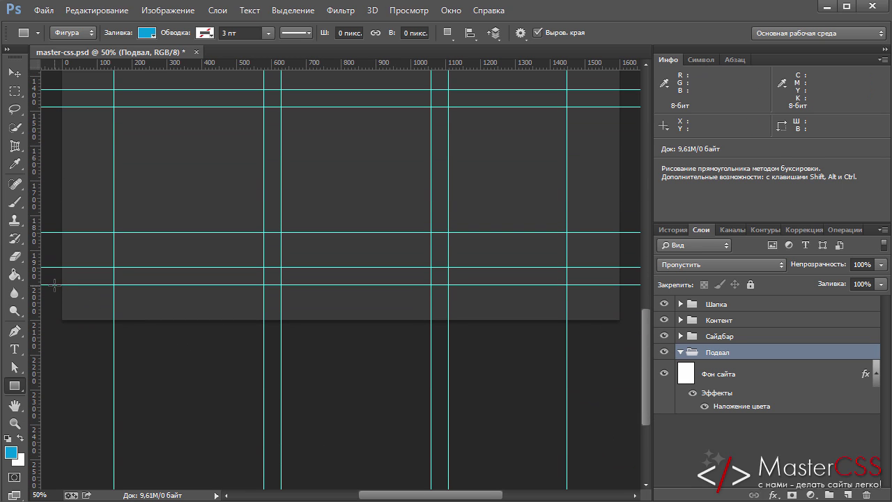
{"action": "left_click_drag", "start_coordinate": [51, 284], "coordinate": [628, 320]}
{"action": "key", "text": "shift"}
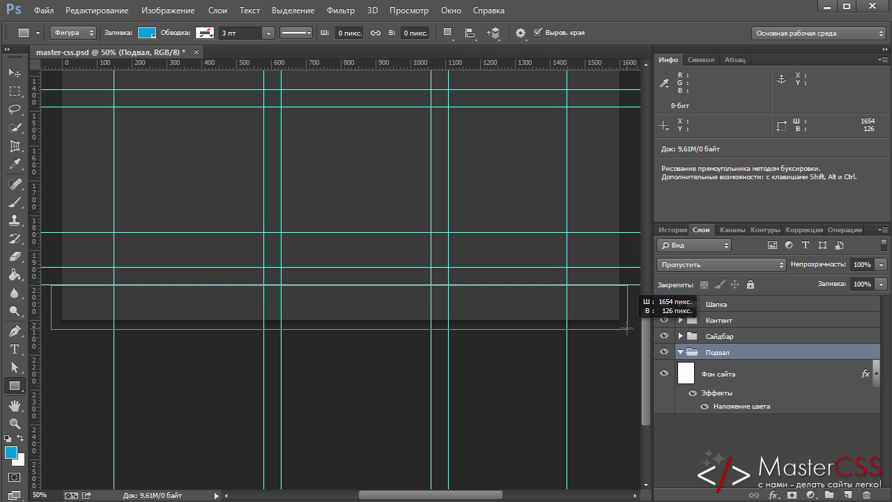
{"action": "mouse_move", "coordinate": [626, 322]}
{"action": "left_mouse_down"}
{"action": "mouse_move", "coordinate": [613, 325]}
{"action": "mouse_move", "coordinate": [629, 325]}
{"action": "left_mouse_up"}
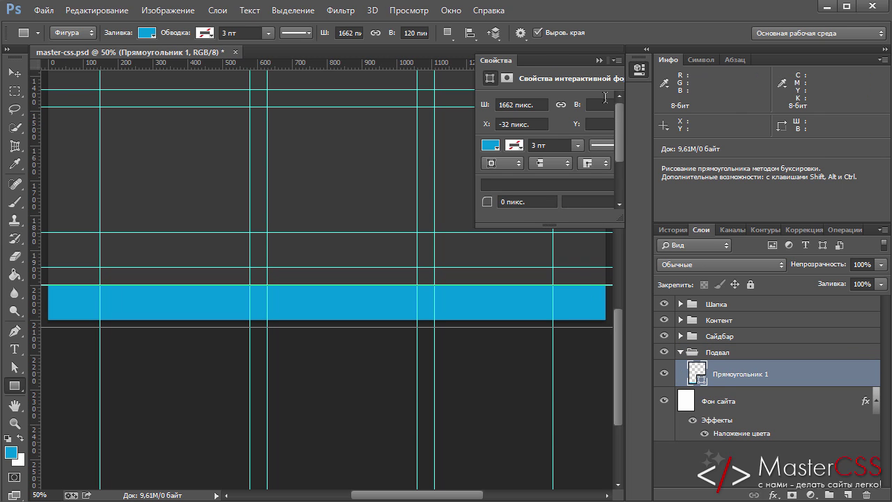
Dock the Properties panel beside the Layers panel and bring its tab forward
{"action": "left_click_drag", "start_coordinate": [492, 66], "coordinate": [728, 233]}
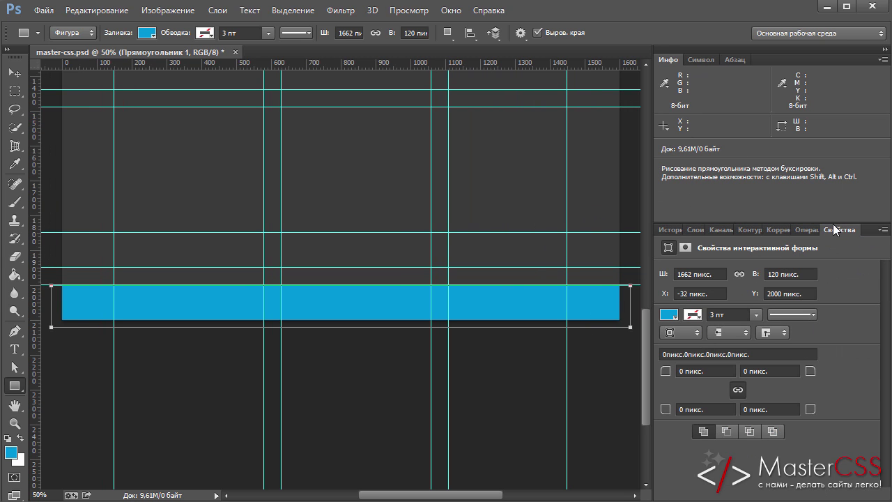
{"action": "left_click_drag", "start_coordinate": [818, 228], "coordinate": [714, 226]}
{"action": "left_click", "coordinate": [451, 10]}
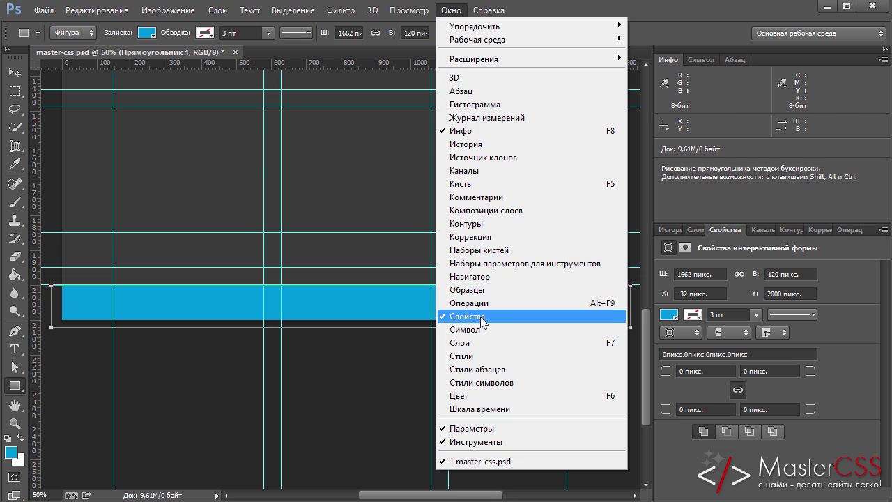
{"action": "left_click", "coordinate": [726, 229]}
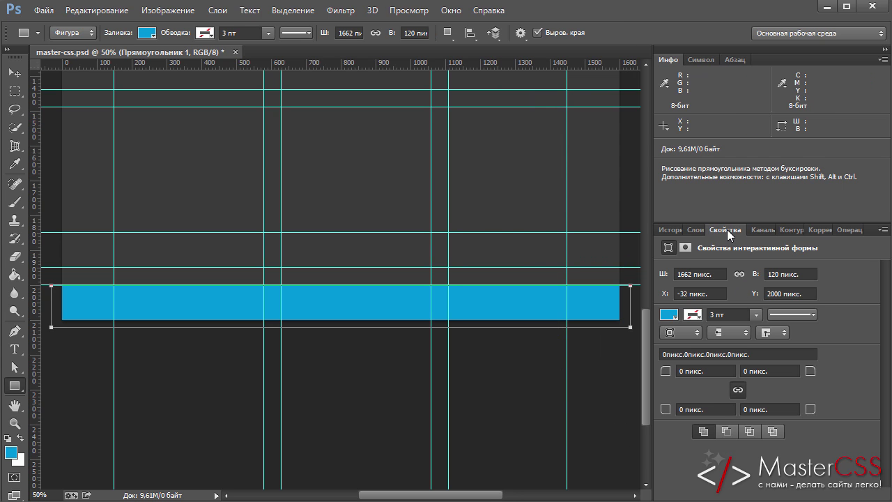
Set the footer rectangle's fill colour to #005b7e
{"action": "left_click", "coordinate": [672, 319]}
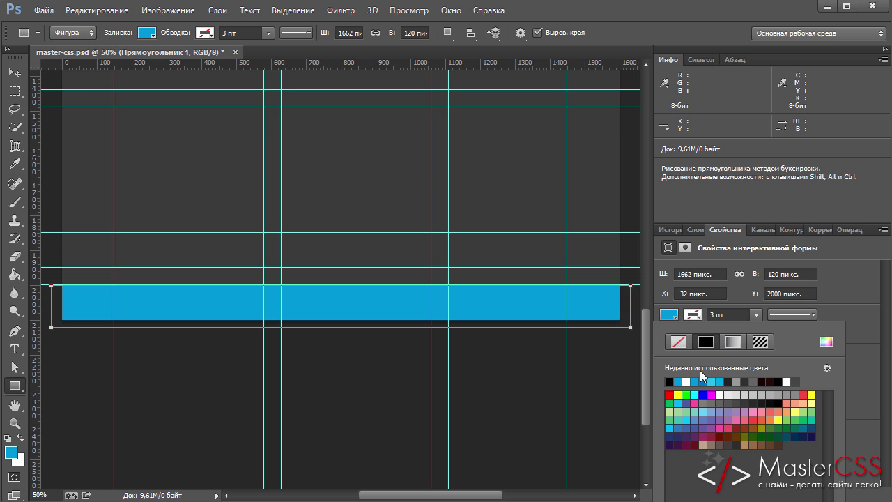
{"action": "left_click", "coordinate": [826, 342]}
{"action": "left_click", "coordinate": [869, 155]}
{"action": "left_click", "coordinate": [669, 315]}
{"action": "left_click", "coordinate": [669, 315]}
{"action": "left_click", "coordinate": [821, 345]}
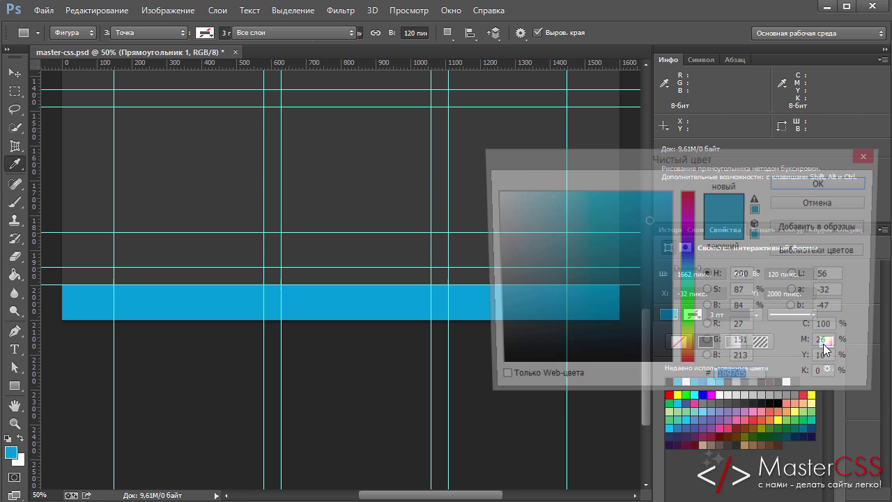
{"action": "type", "text": "0"}
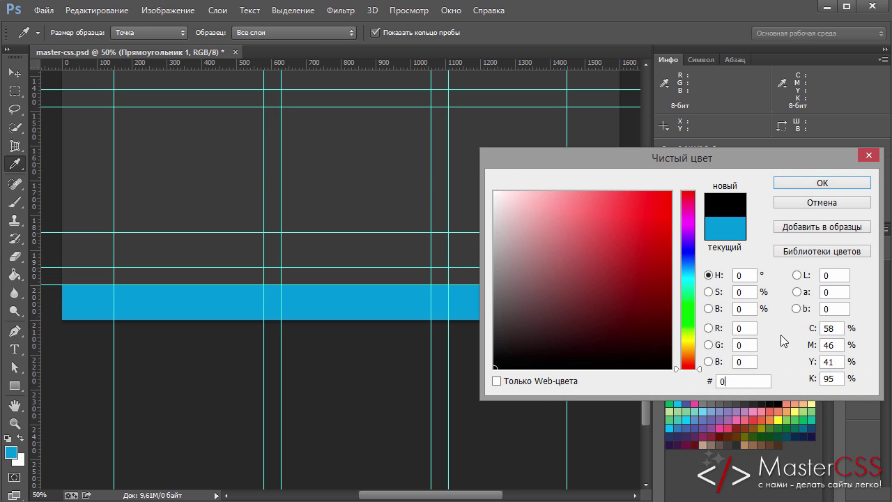
{"action": "type", "text": "5b7e"}
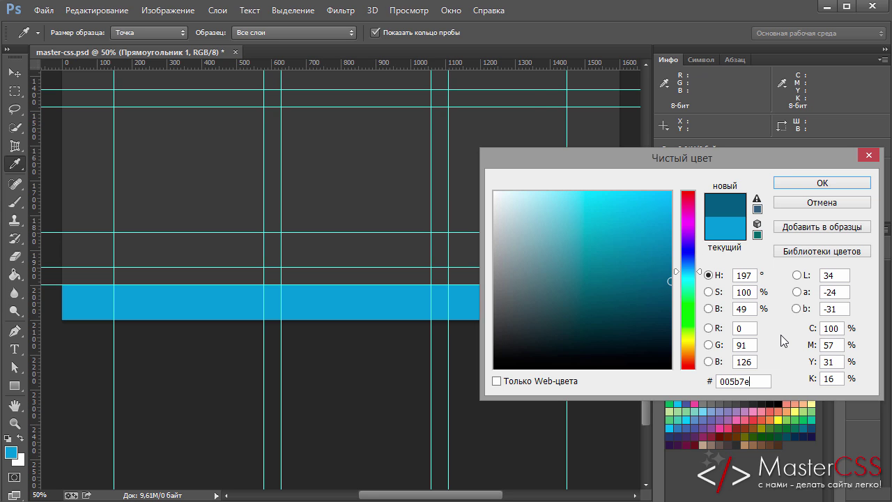
{"action": "left_click", "coordinate": [813, 183]}
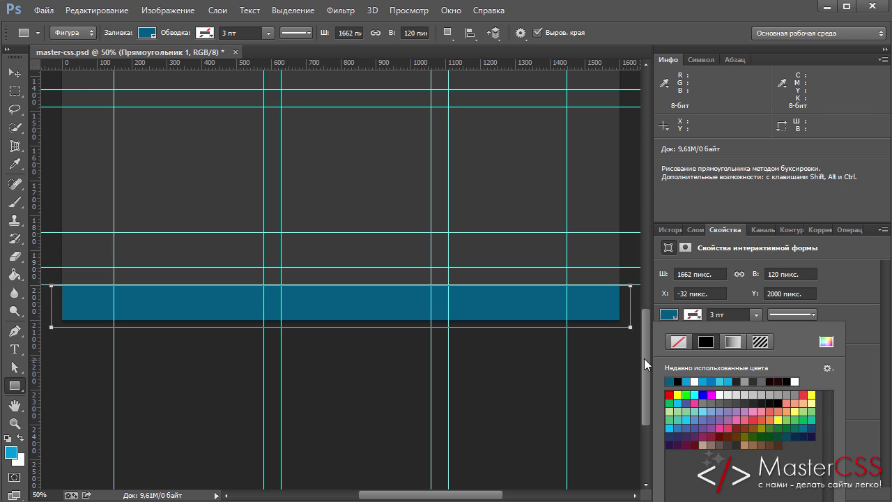
Rename the Прямоугольник 1 layer in the Подвал group to Фон подвала
{"action": "left_click", "coordinate": [644, 358]}
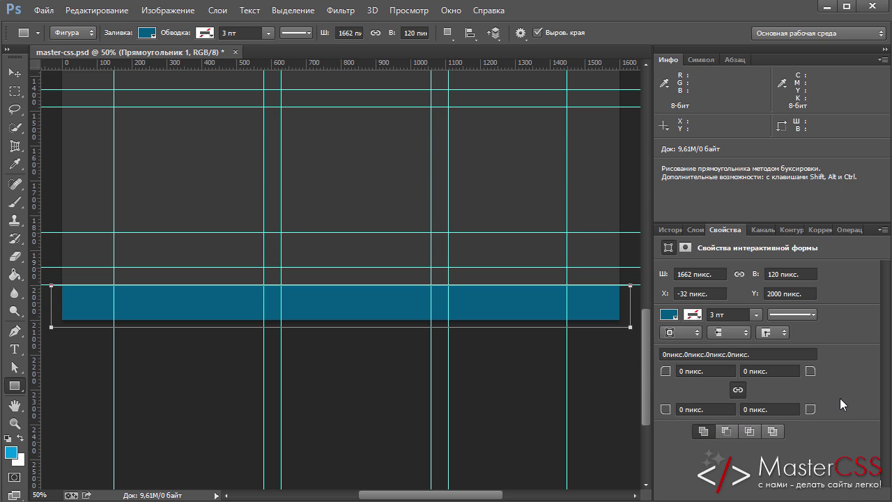
{"action": "left_click_drag", "start_coordinate": [644, 352], "coordinate": [663, 197]}
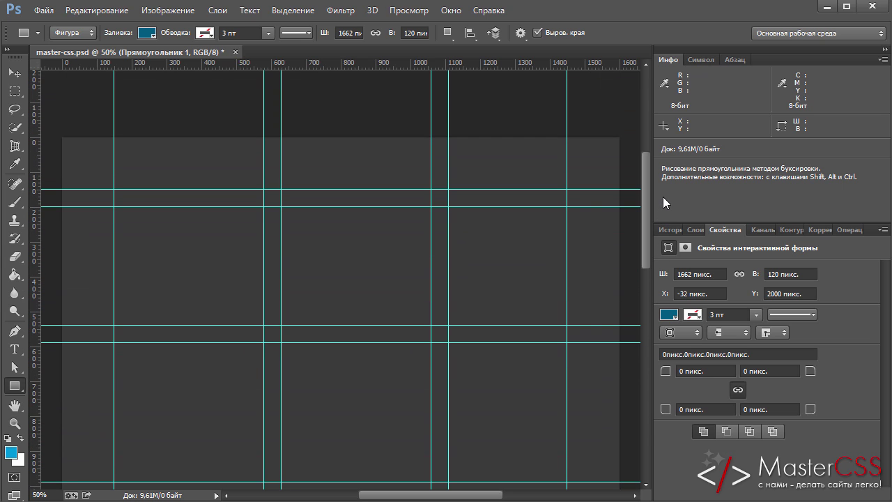
{"action": "left_click", "coordinate": [694, 229]}
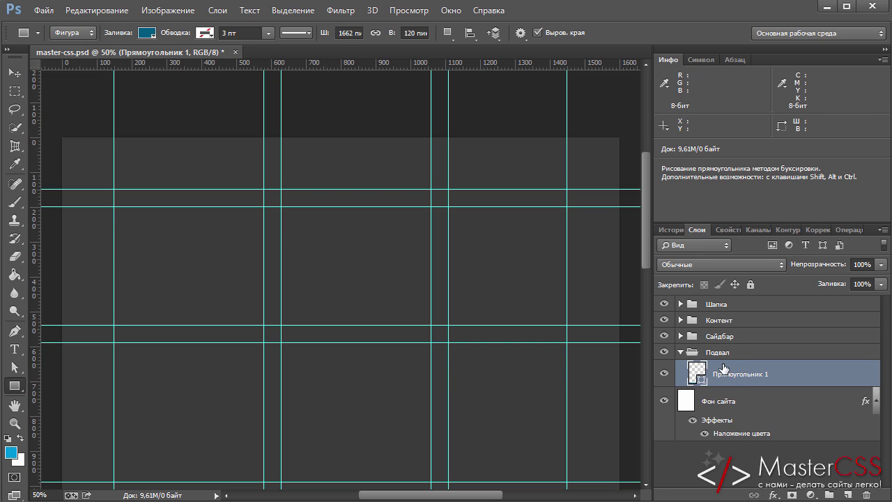
{"action": "double_click", "coordinate": [731, 374]}
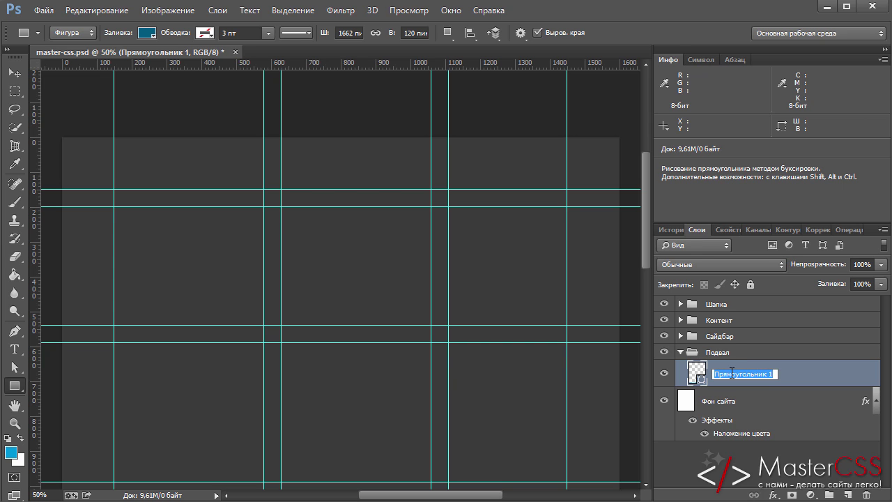
{"action": "type", "text": "Ajy"}
{"action": "type", "text": "Фон подвал"}
{"action": "type", "text": "ал"}
{"action": "key", "text": "Return"}
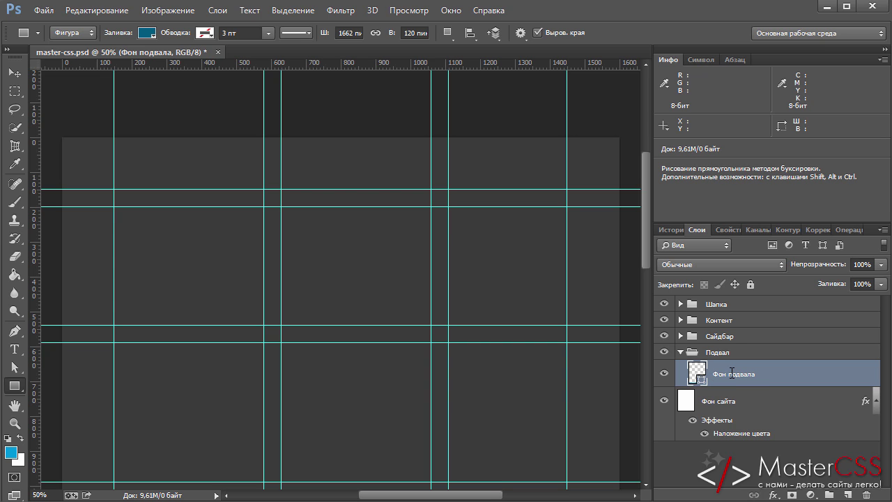
Collapse the Подвал group, then select and expand the Шапка group
{"action": "left_click", "coordinate": [679, 352]}
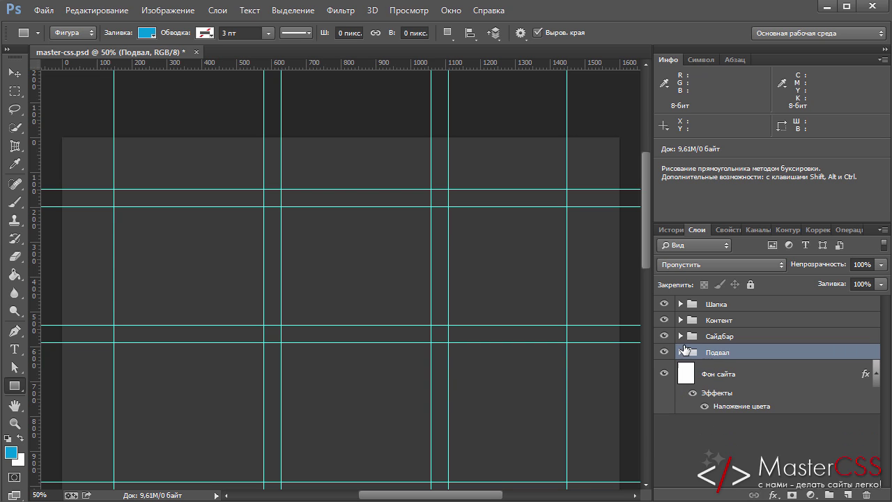
{"action": "left_click", "coordinate": [680, 353]}
{"action": "left_click", "coordinate": [679, 353]}
{"action": "left_click", "coordinate": [711, 309]}
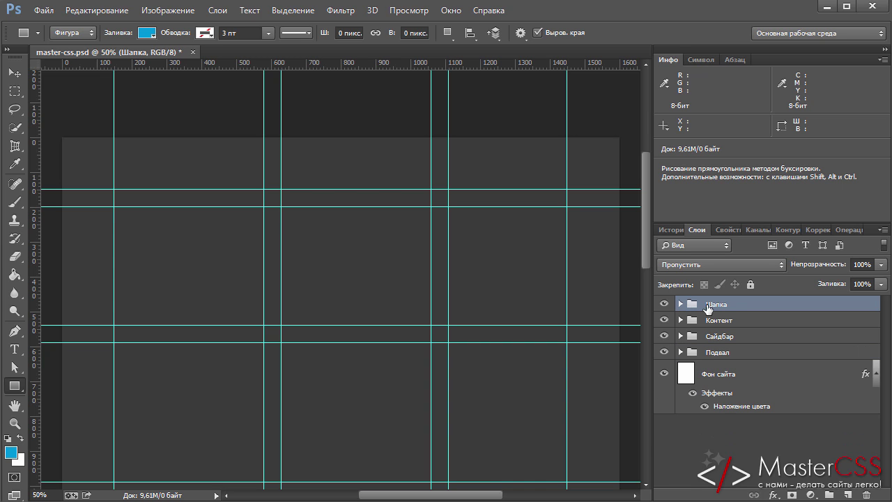
{"action": "left_click", "coordinate": [680, 305]}
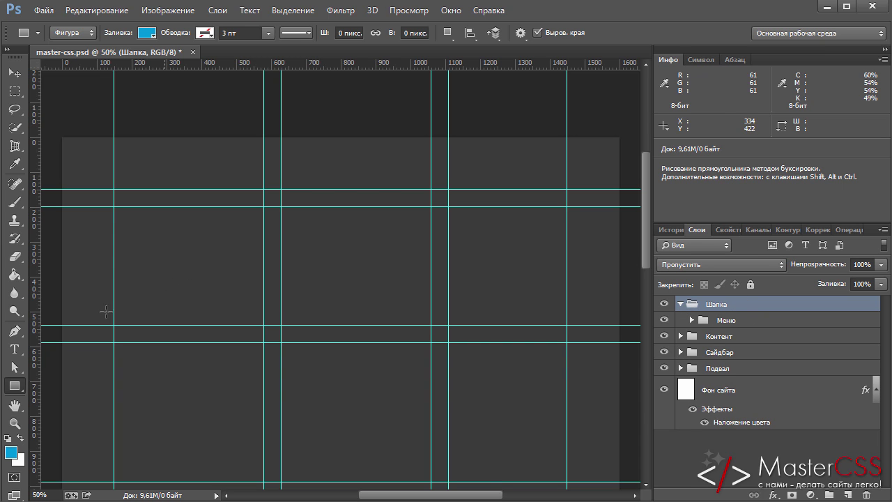
Draw a 1644 × 168 px rectangle across the top of the page
{"action": "right_click", "coordinate": [15, 388]}
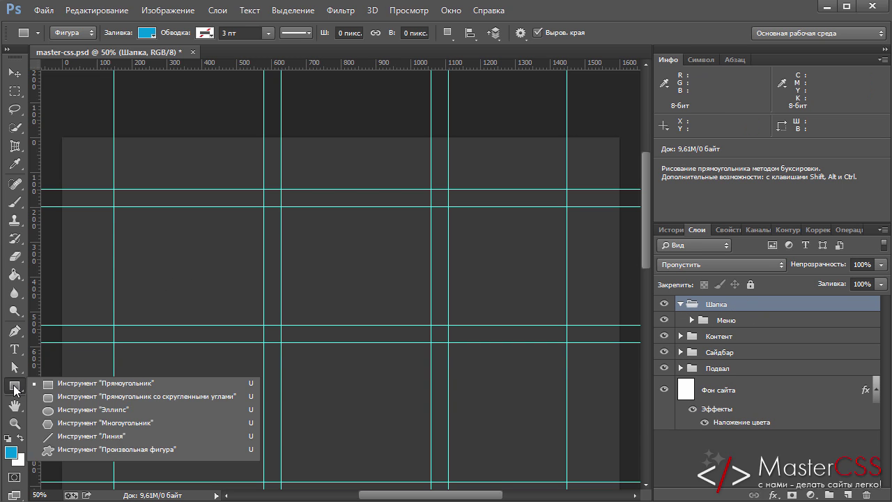
{"action": "left_click", "coordinate": [56, 384]}
{"action": "left_click_drag", "start_coordinate": [54, 130], "coordinate": [626, 188]}
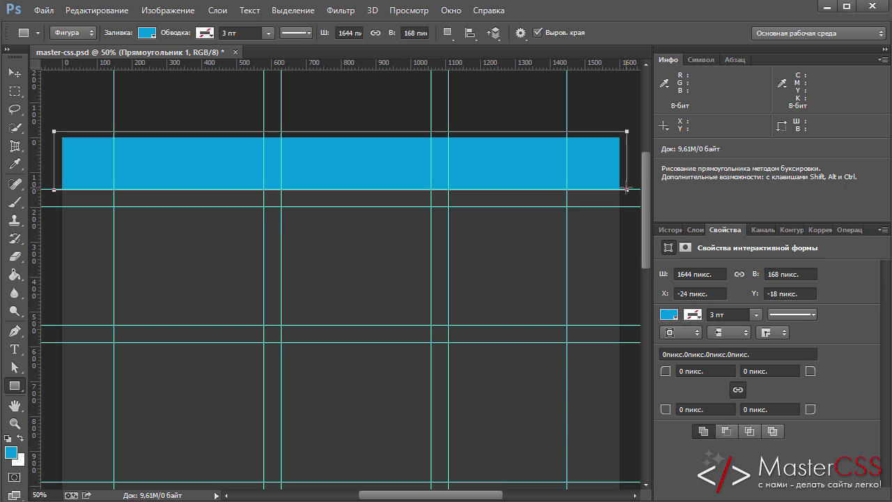
Change the header rectangle's fill colour to #272727
{"action": "left_click", "coordinate": [669, 314]}
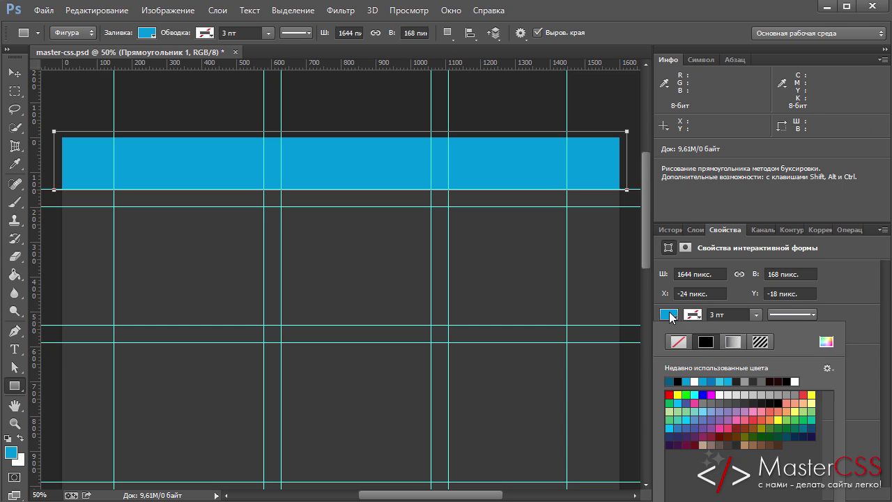
{"action": "left_click", "coordinate": [827, 341]}
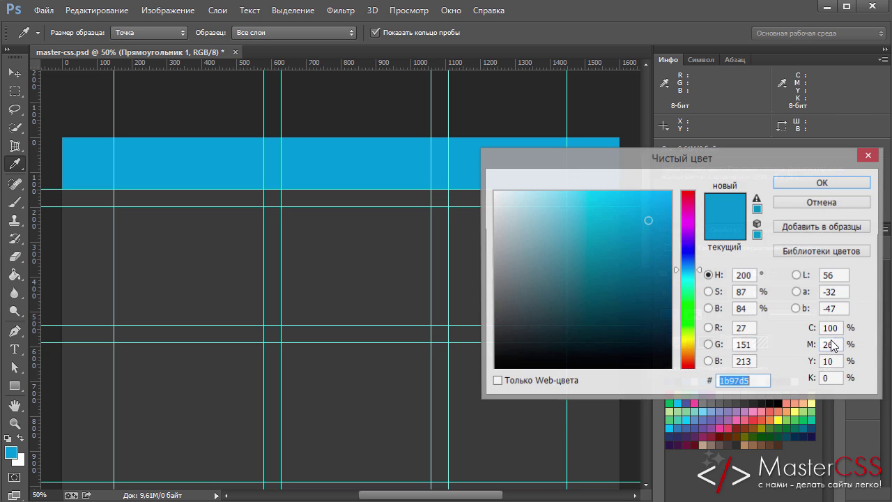
{"action": "type", "text": "27"}
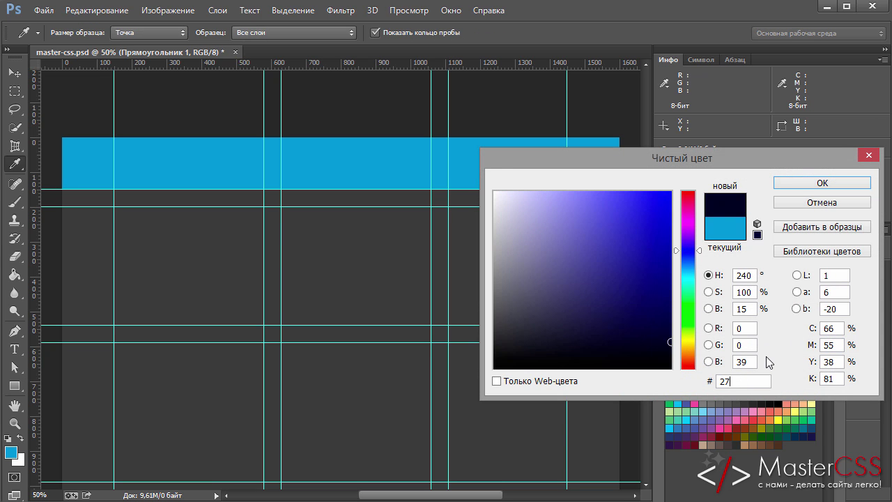
{"action": "type", "text": "2727"}
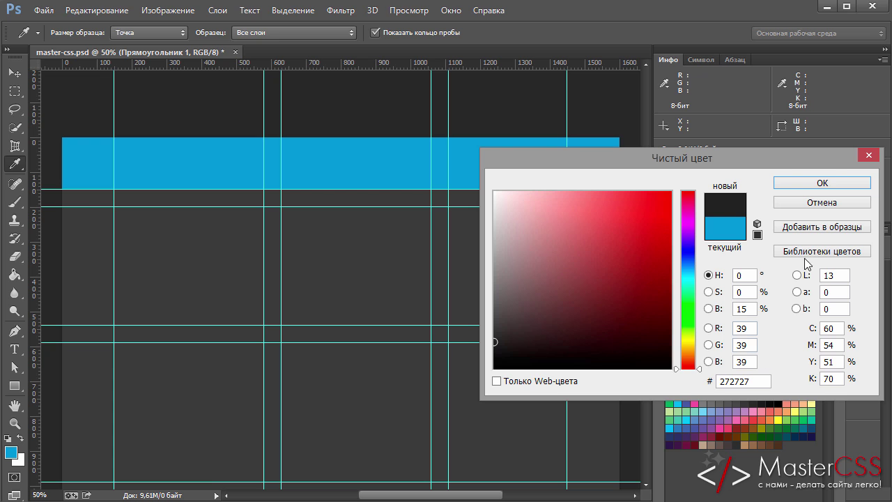
{"action": "left_click", "coordinate": [824, 185]}
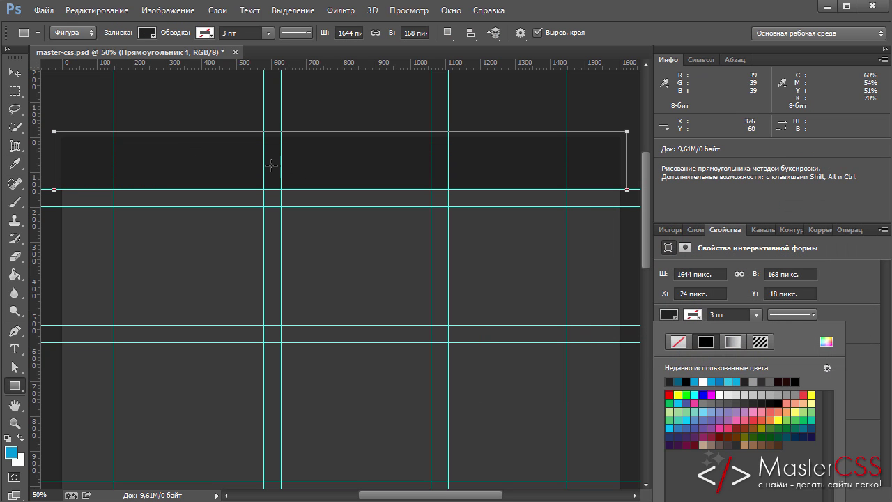
Rename the header rectangle layer to 'Фон для шапки' and drag it beneath the Меню group
{"action": "left_click", "coordinate": [691, 231]}
{"action": "double_click", "coordinate": [740, 326]}
{"action": "type", "text": "Фон"}
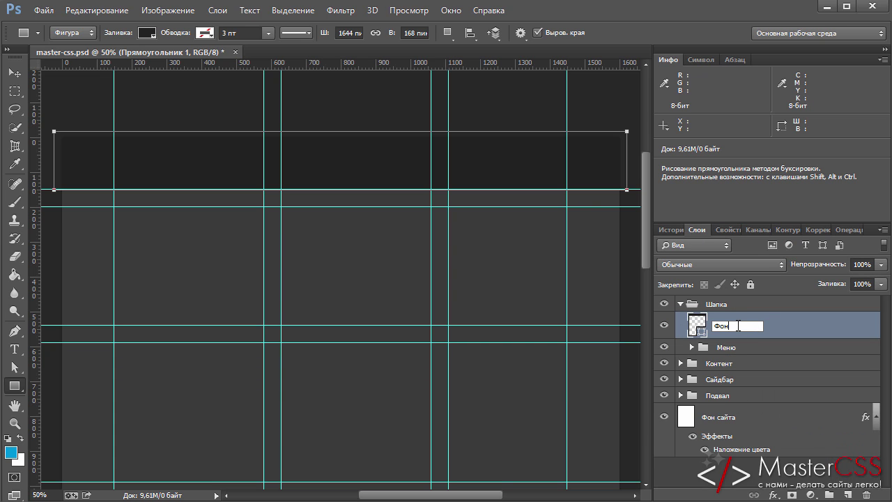
{"action": "type", "text": " для шапк"}
{"action": "type", "text": "и"}
{"action": "key", "text": "Return"}
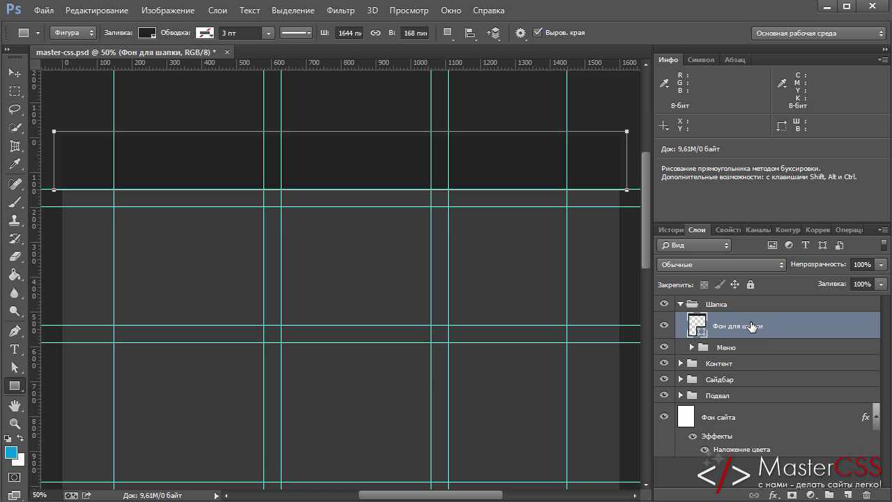
{"action": "left_click_drag", "start_coordinate": [744, 327], "coordinate": [740, 303]}
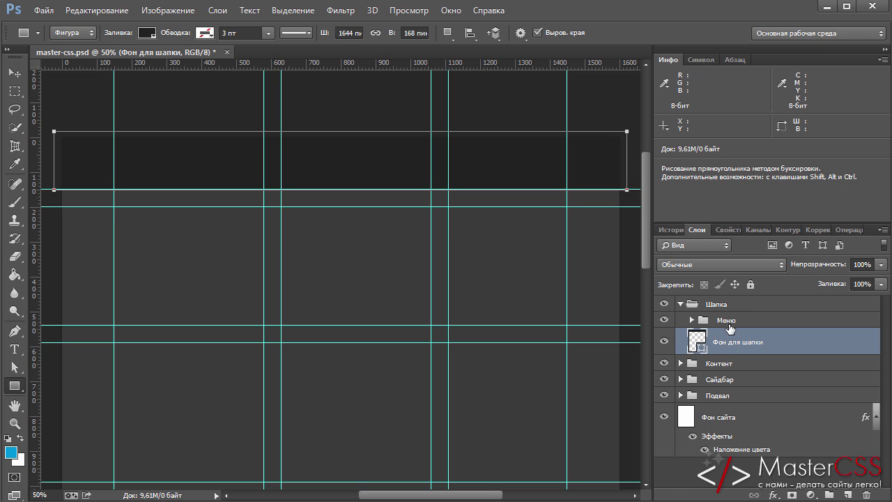
Collapse the Шапка group, hide the grid and guides, and zoom out to view the mockup
{"action": "left_click", "coordinate": [681, 304]}
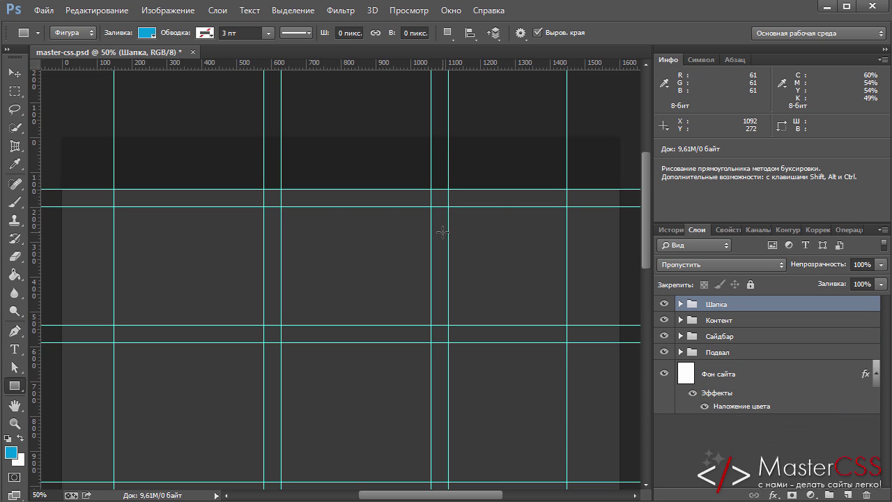
{"action": "key", "text": "ctrl+apostrophe"}
{"action": "key", "text": "ctrl+h"}
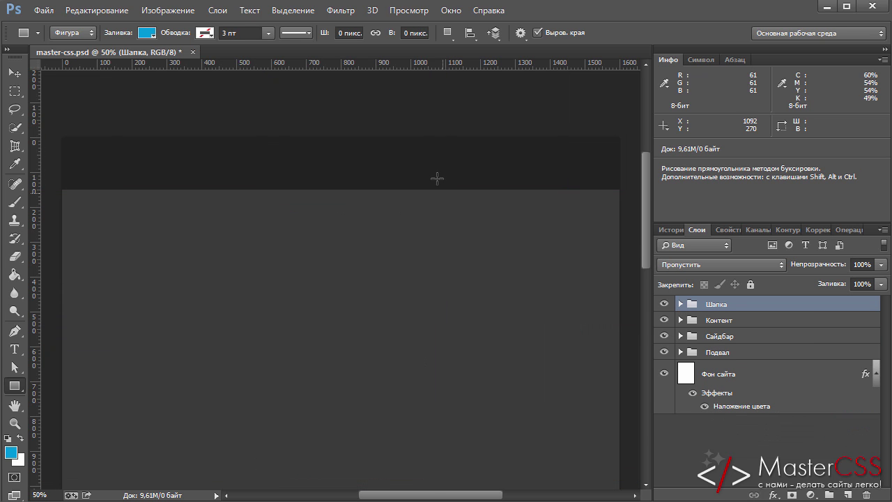
{"action": "mouse_move", "coordinate": [644, 201]}
{"action": "left_mouse_down"}
{"action": "mouse_move", "coordinate": [656, 299]}
{"action": "mouse_move", "coordinate": [659, 219]}
{"action": "left_mouse_up"}
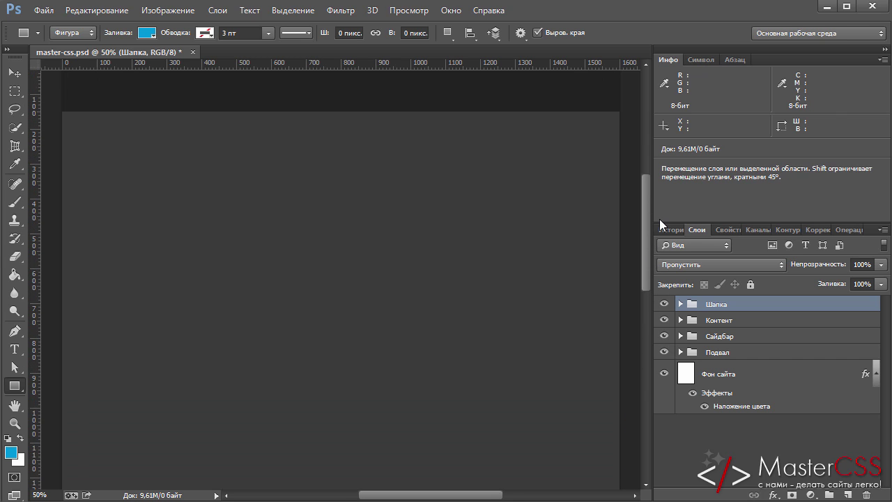
{"action": "key", "text": "ctrl+minus"}
{"action": "left_click_drag", "start_coordinate": [641, 214], "coordinate": [645, 239]}
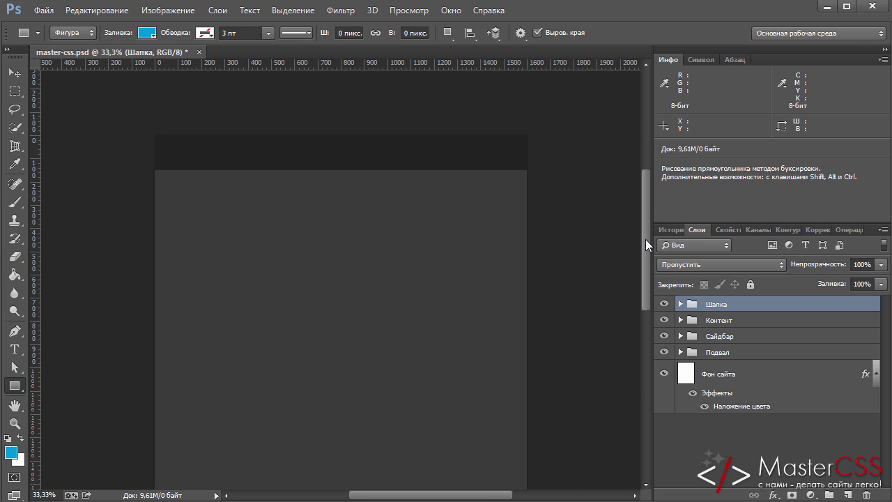